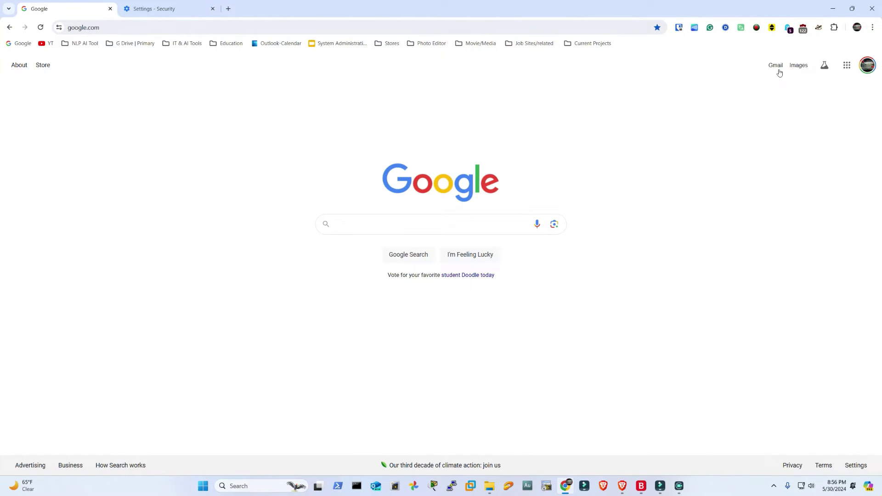
Step: Switch to Chrome's Security settings page showing Enhanced protection under Safe Browsing
left_click(871, 26)
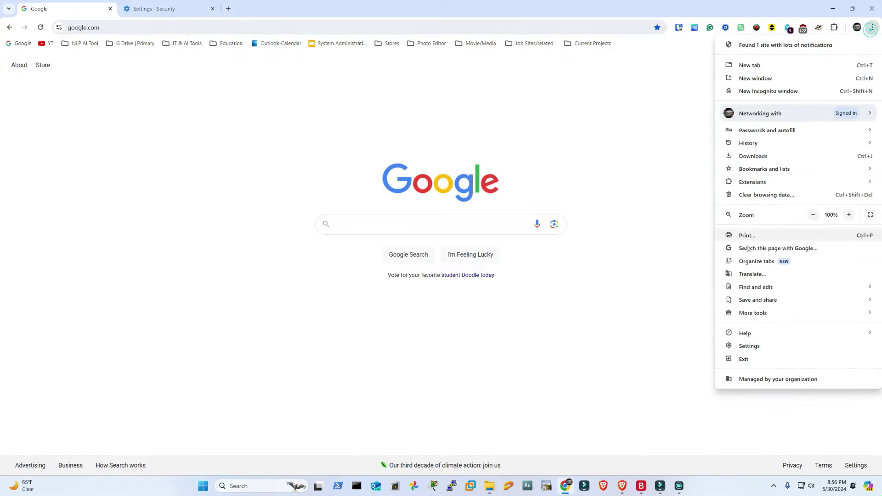
left_click(150, 8)
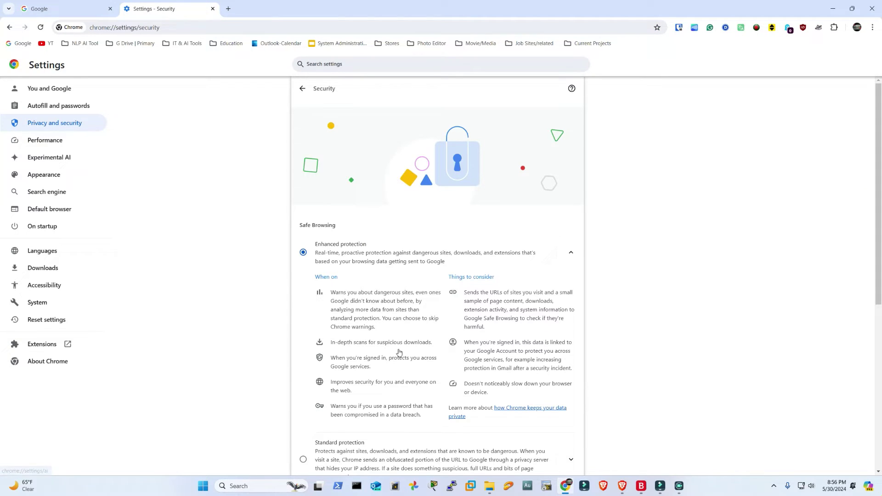
scroll(332, 297, "down", 4)
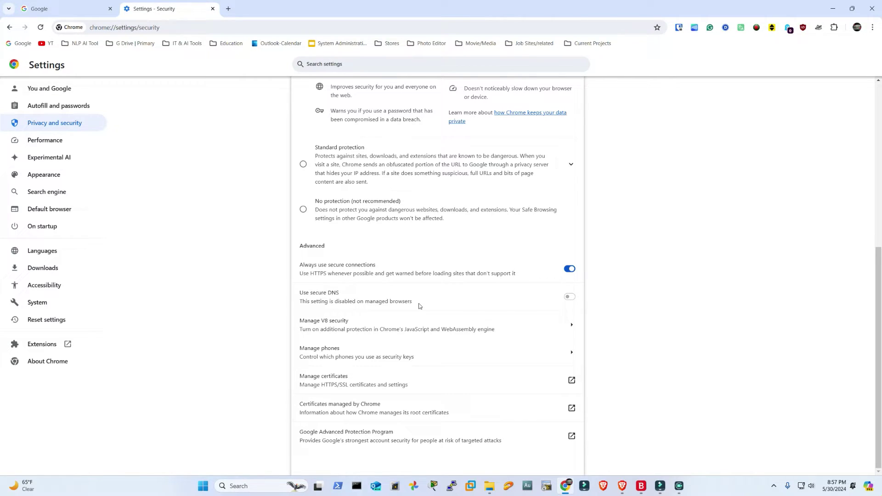
scroll(419, 307, "up", 3)
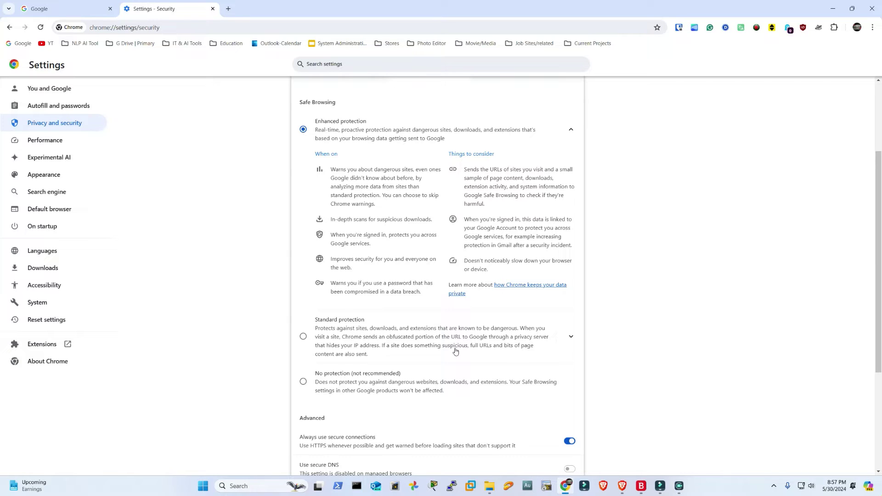
scroll(455, 351, "down", 3)
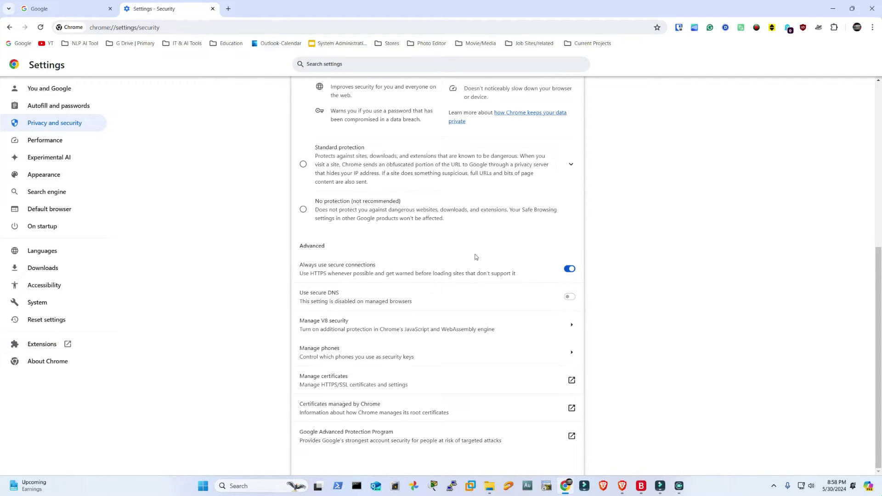
Step: Review chrome://policy in a new tab, then return to Security settings showing secure DNS disabled
key("ctrl+t")
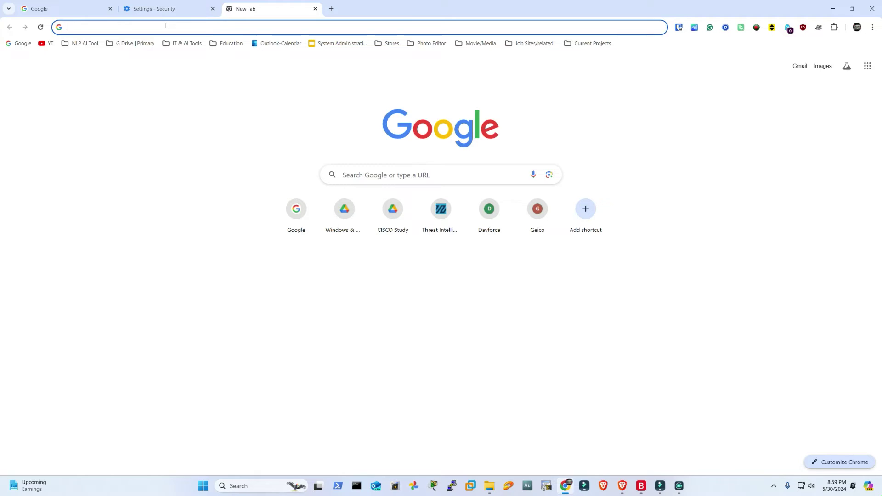
type("chrome://policy")
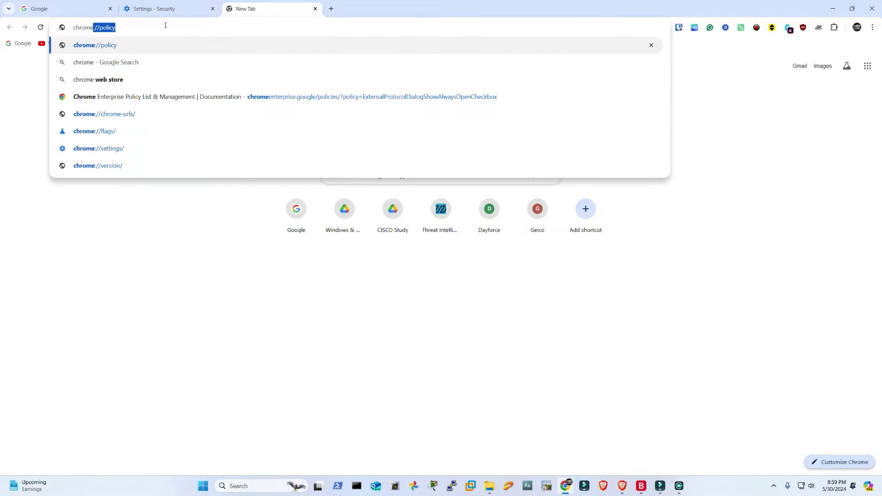
key("Return")
scroll(363, 135, "down", 1)
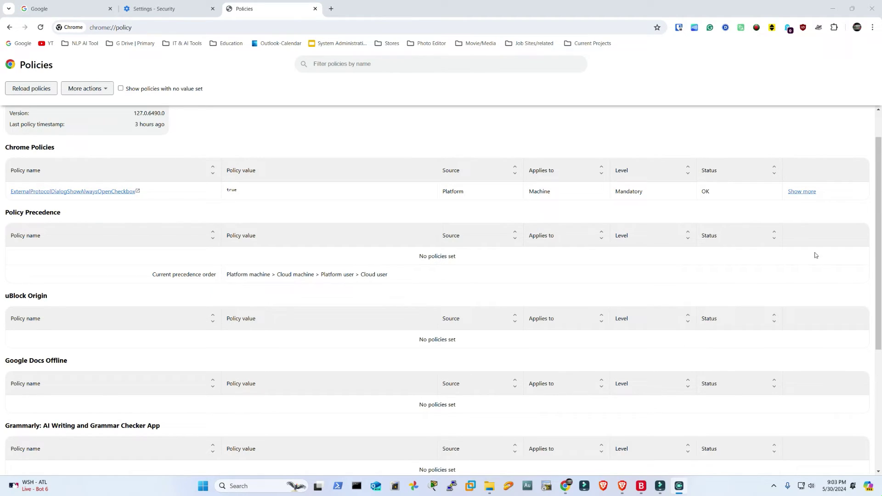
left_click(165, 9)
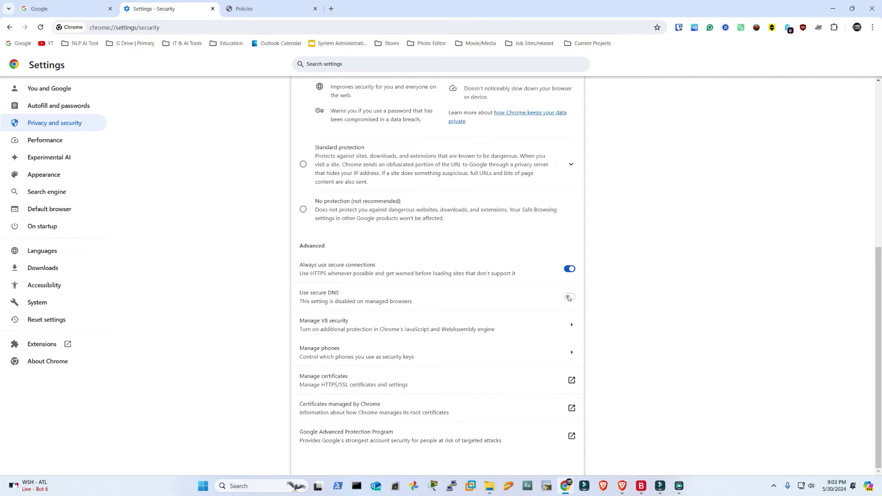
Step: Return to the Chrome Policies tab to review the listed policies
left_click(240, 7)
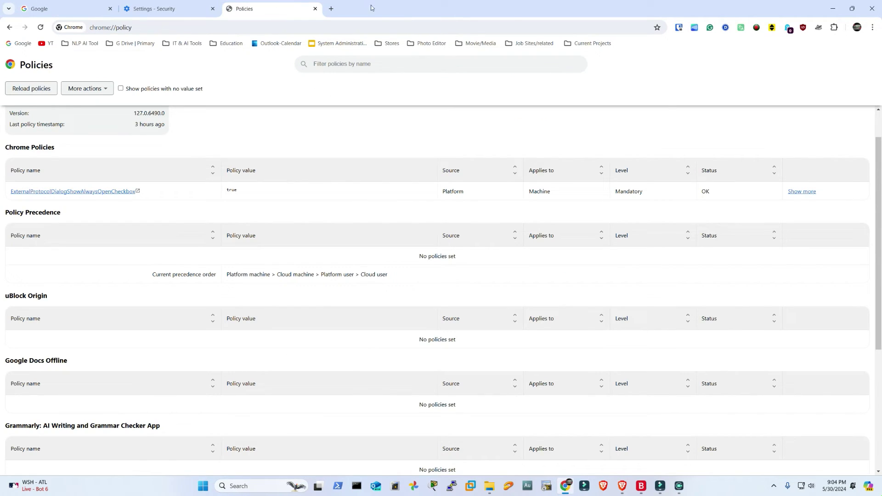
scroll(114, 208, "down", 3)
scroll(134, 300, "down", 1)
scroll(136, 301, "up", 1)
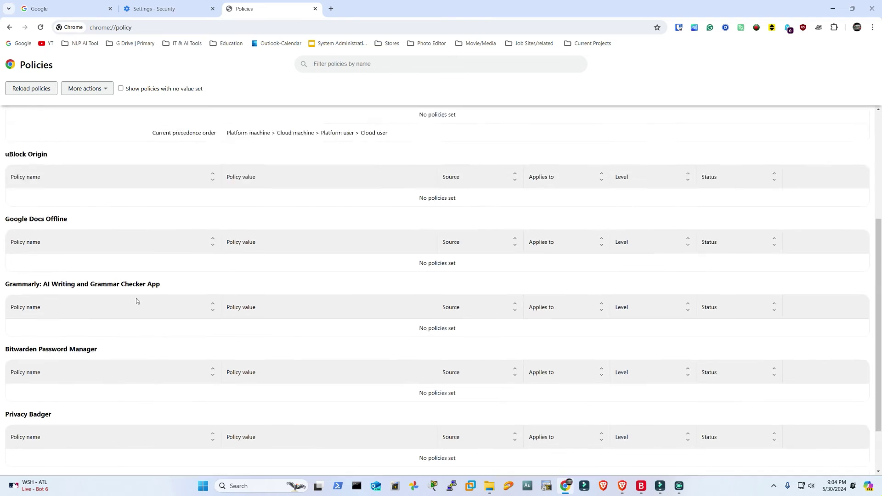
scroll(142, 208, "up", 3)
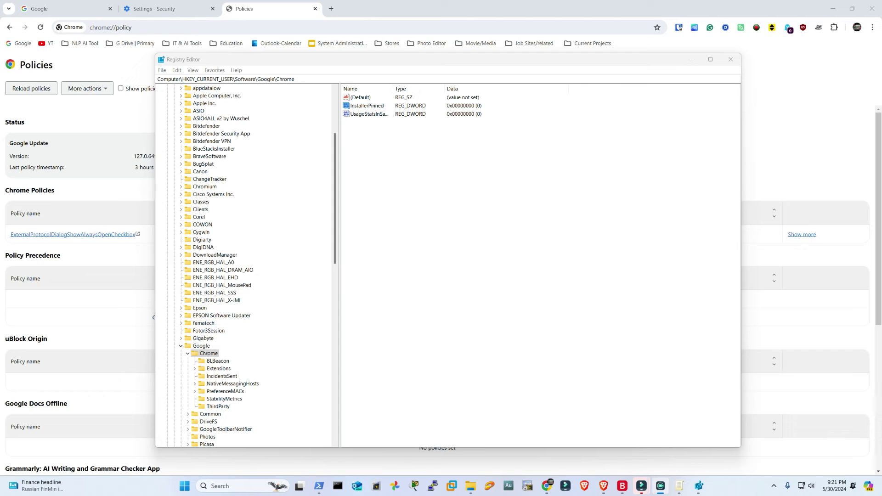
Step: Set ExternalProtocolDialogShowAlwaysOpenCheckbox to 0 in Registry Editor and reload Chrome's policy page
left_click(181, 346)
scroll(188, 332, "down", 3)
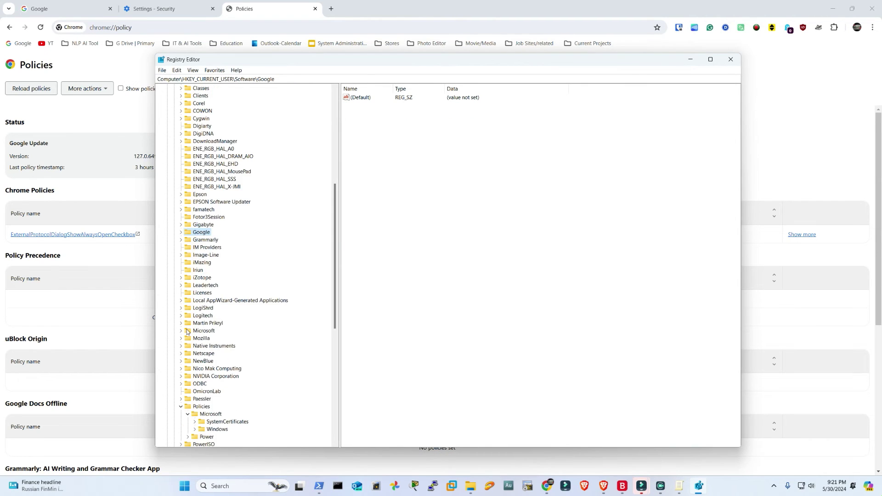
scroll(188, 331, "up", 3)
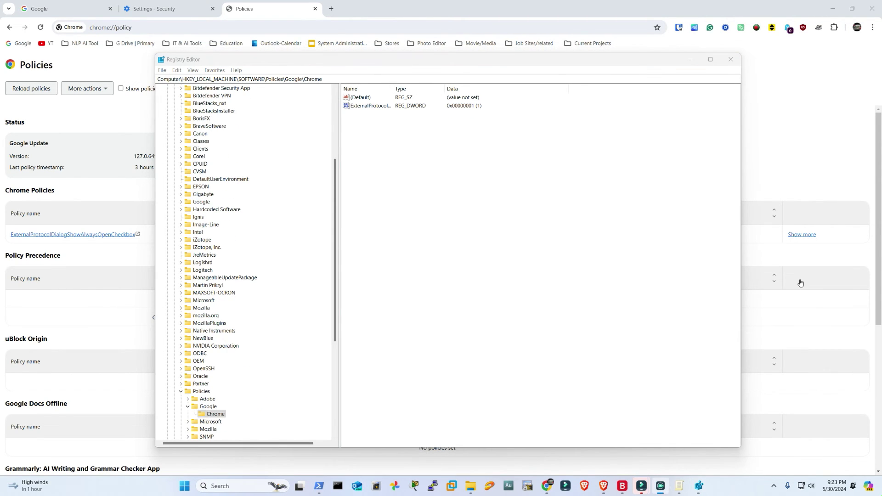
scroll(234, 170, "up", 6)
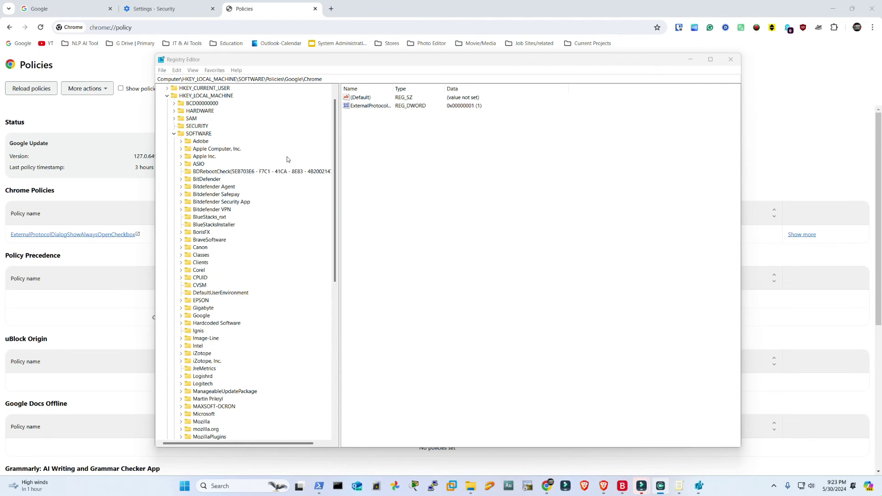
left_click(335, 122)
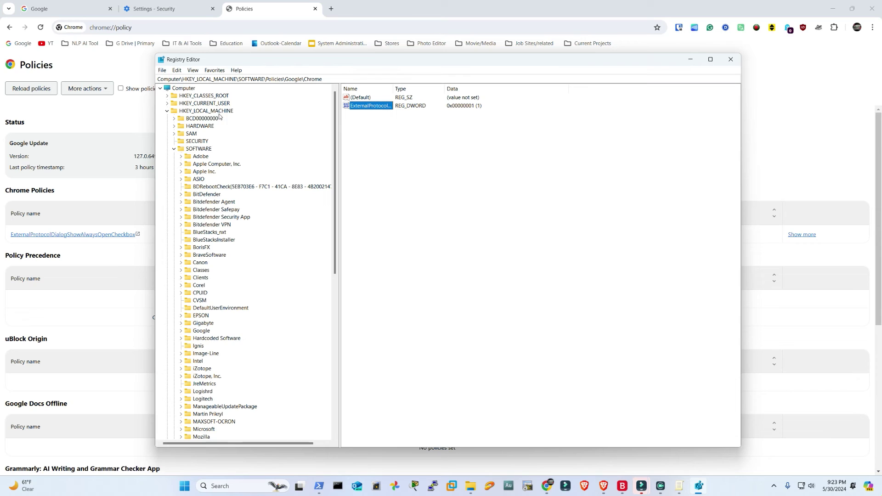
scroll(217, 207, "down", 9)
left_click(214, 338)
double_click(371, 106)
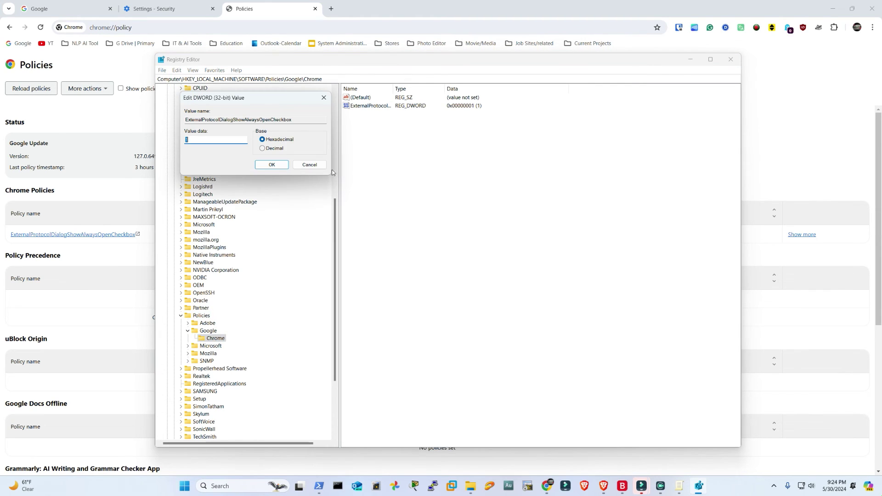
left_click(271, 164)
left_click_drag(393, 86, 485, 85)
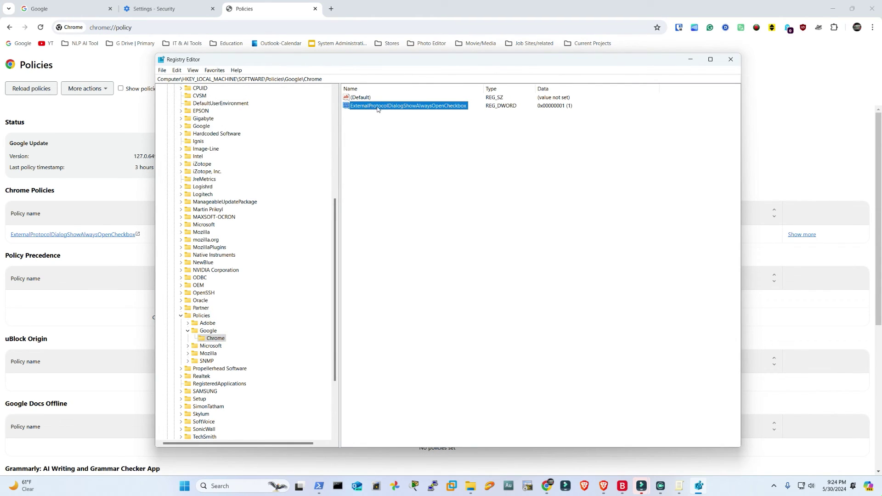
double_click(454, 109)
type("0")
left_click(434, 188)
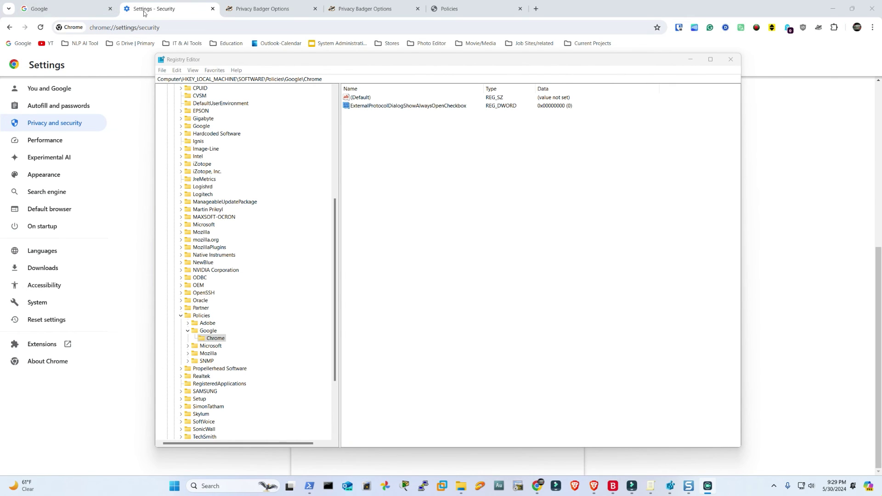
left_click(315, 8)
left_click(40, 27)
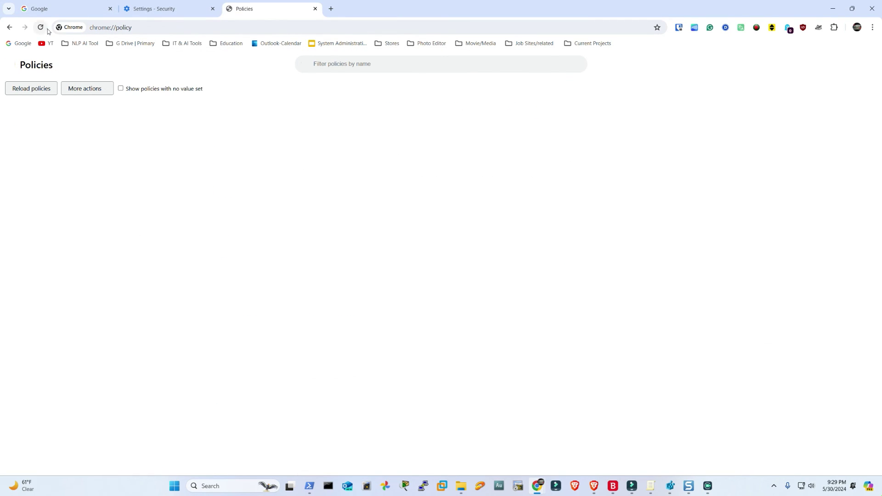
Step: Delete ExternalProtocolDialogShowAlwaysOpenCheckbox, run gpupdate /force, and open the secure DNS provider list
left_click(671, 486)
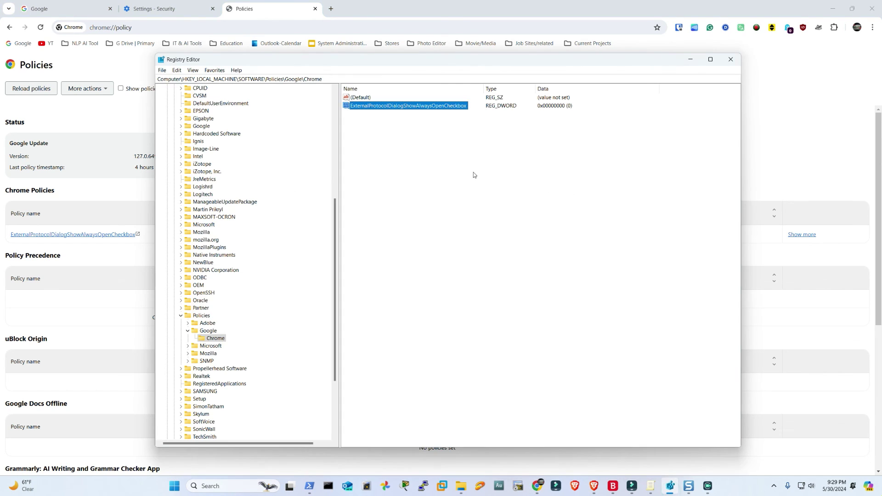
right_click(384, 106)
left_click(406, 134)
left_click(504, 244)
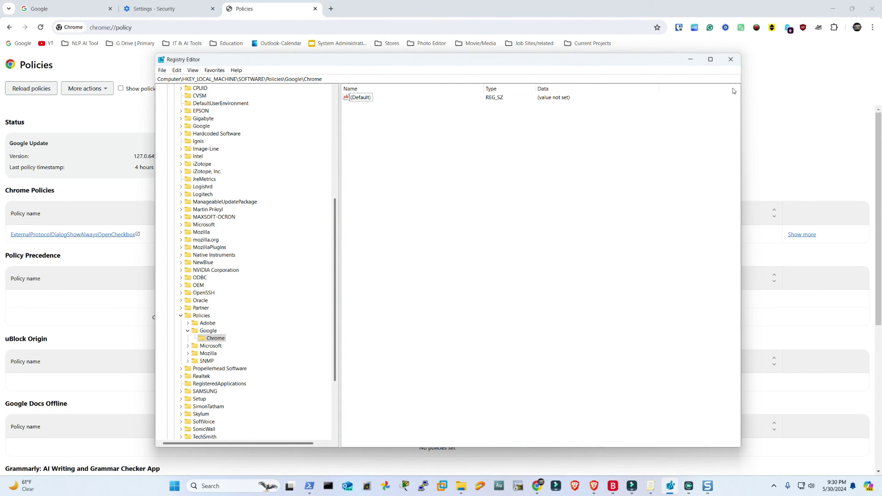
left_click(691, 60)
left_click(309, 486)
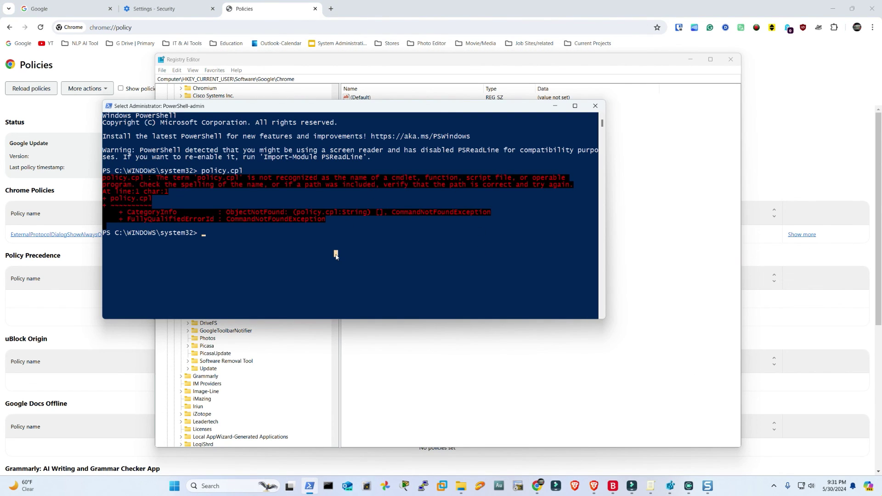
type("gpupdate /")
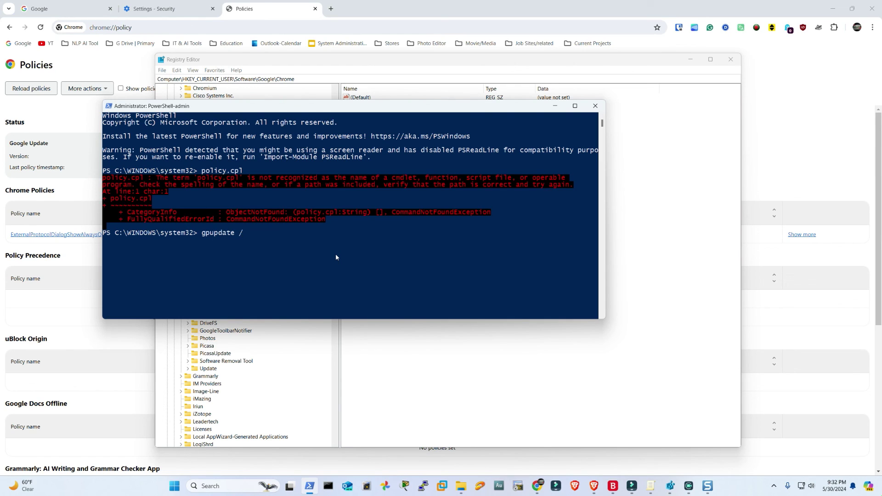
type("force")
key("Return")
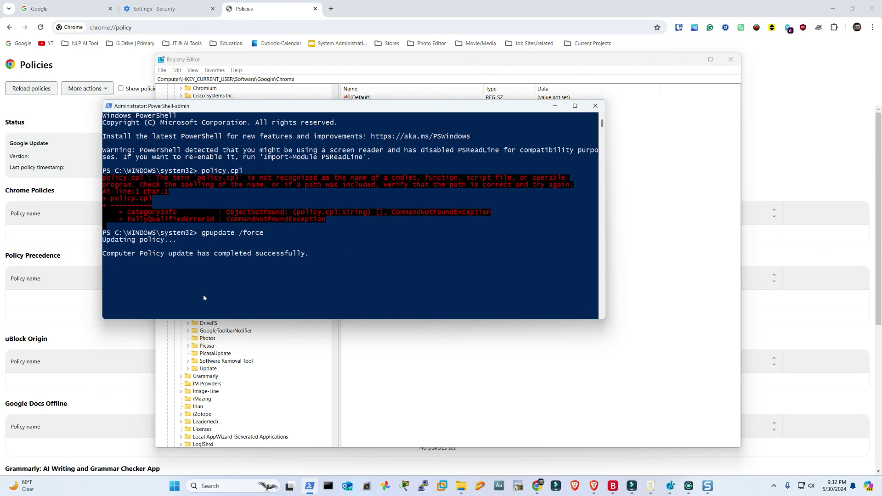
scroll(190, 242, "down", 1)
scroll(190, 241, "up", 1)
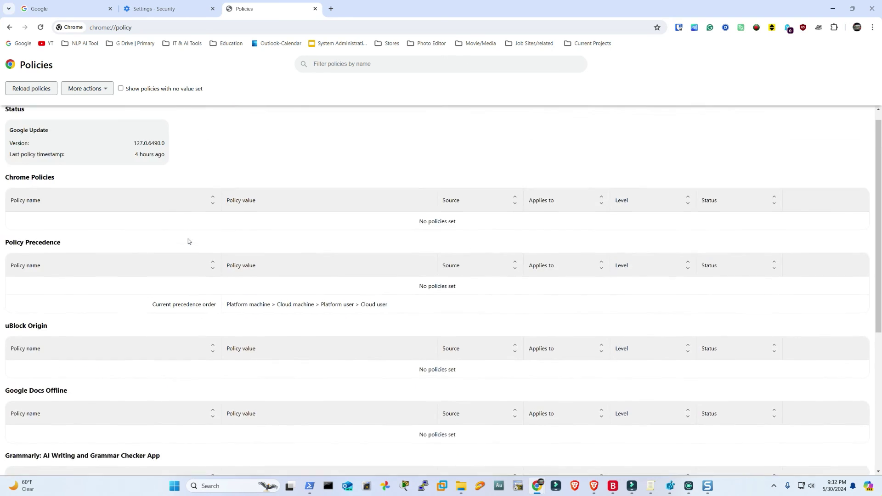
key("ctrl+shift+Tab")
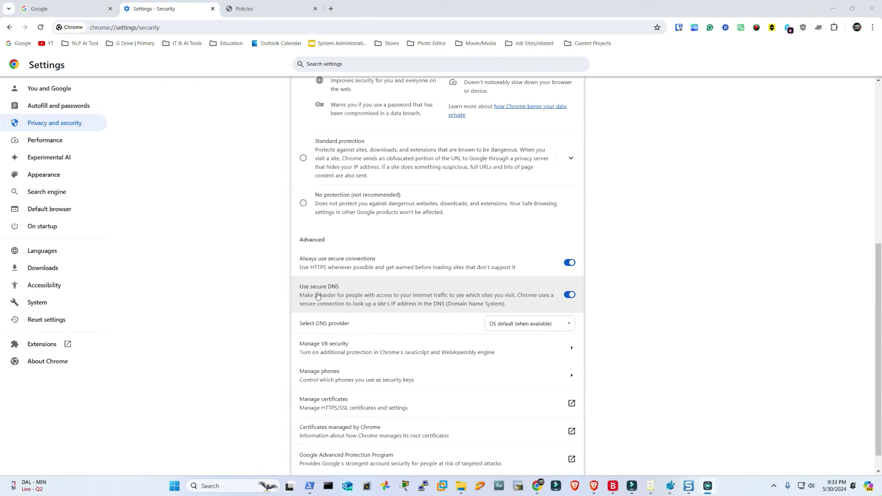
left_click(558, 324)
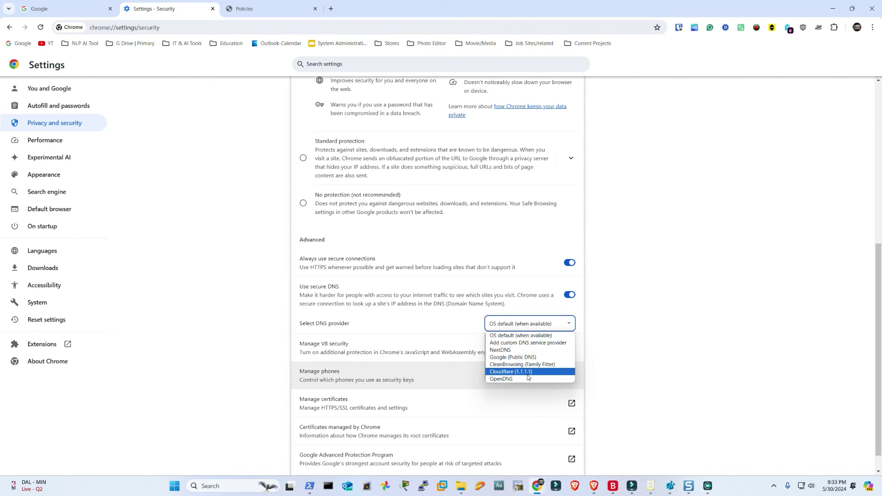